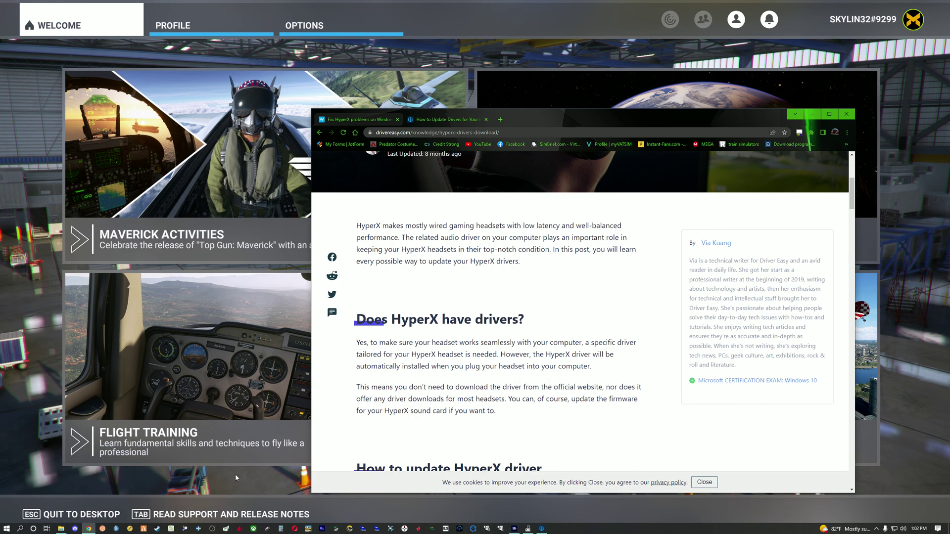
Select the HyperX article's URL and scroll to the 'How to update HyperX driver' section.
scroll(447, 338, down, 2)
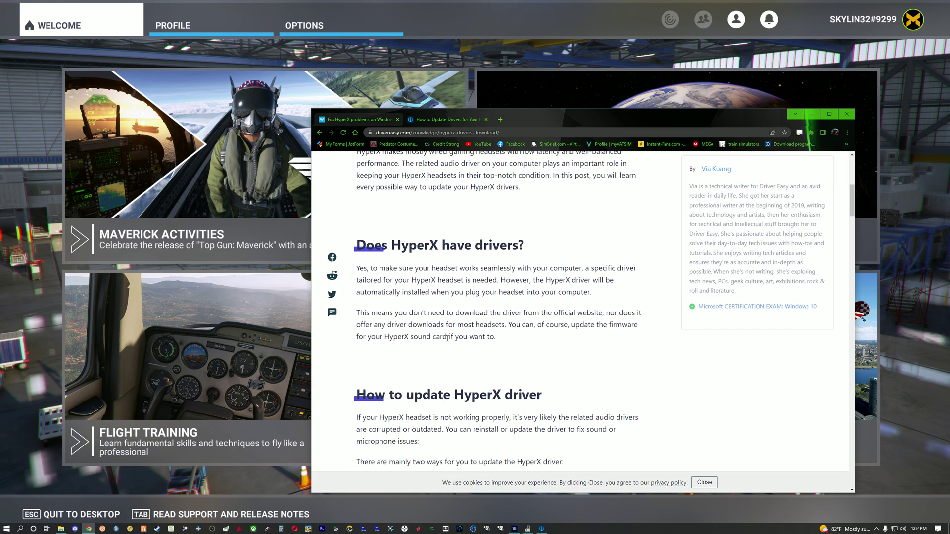
scroll(477, 319, down, 1)
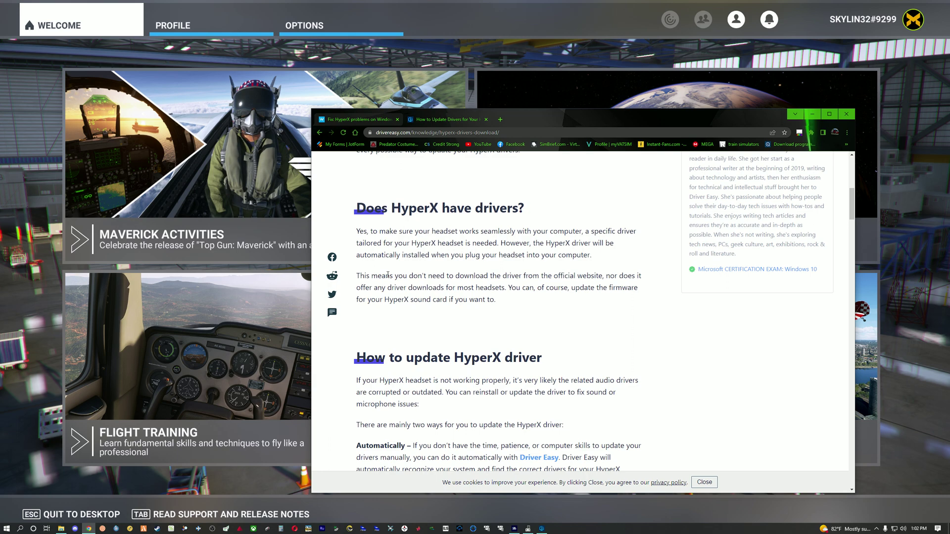
scroll(584, 336, up, 2)
click(544, 133)
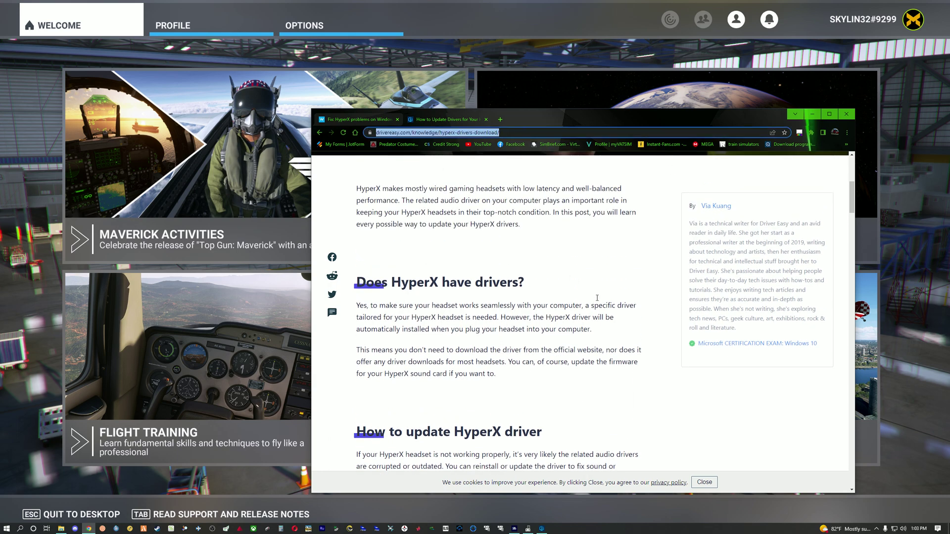
scroll(597, 298, down, 6)
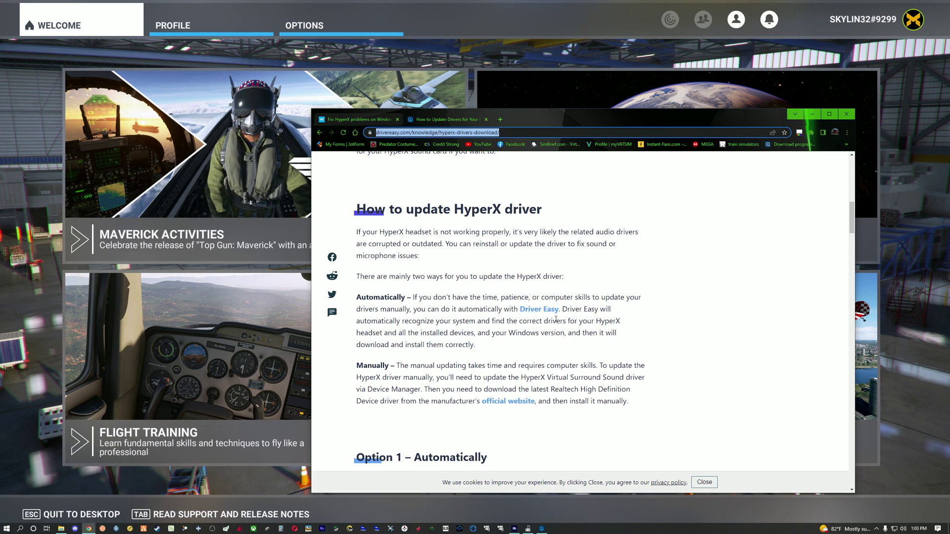
Follow the article's Driver Easy link, discard the download, and show Driver Easy's 23-update list.
click(537, 310)
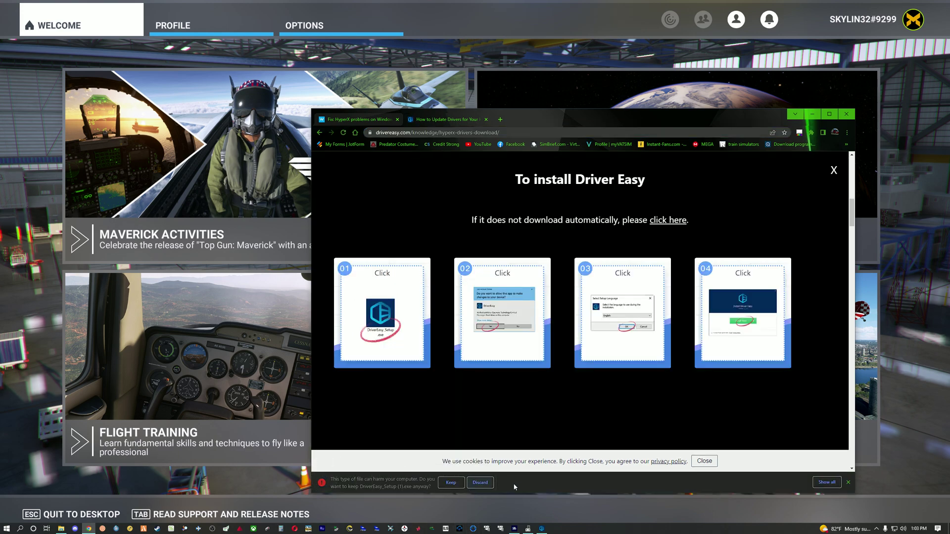
click(475, 484)
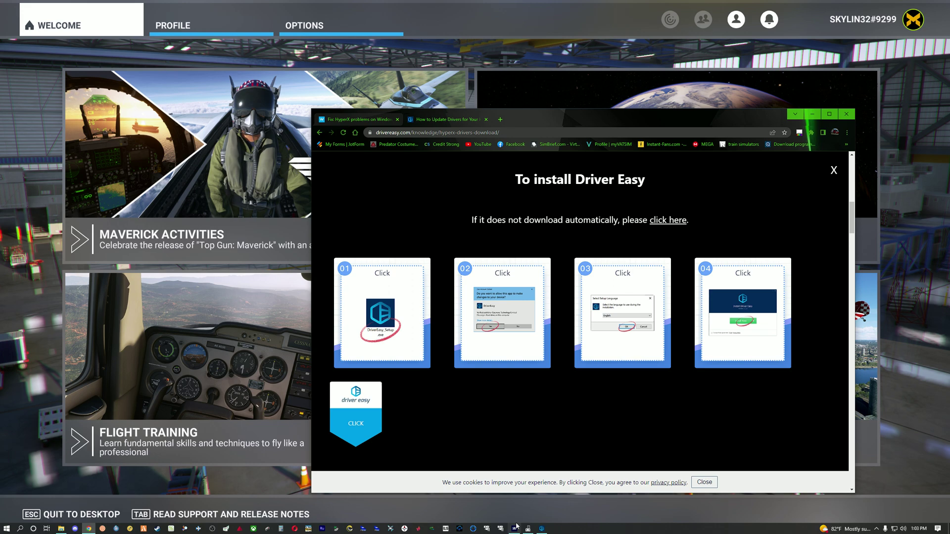
click(543, 530)
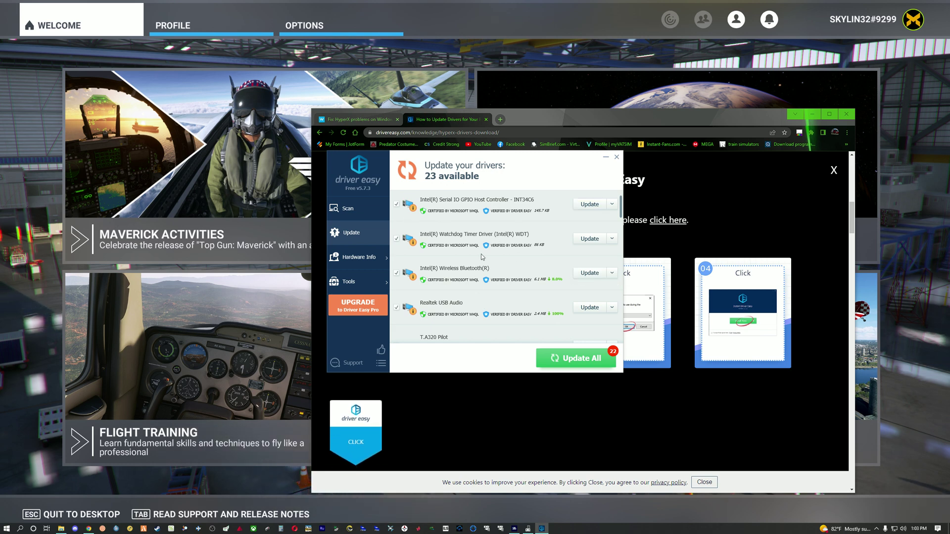
click(364, 213)
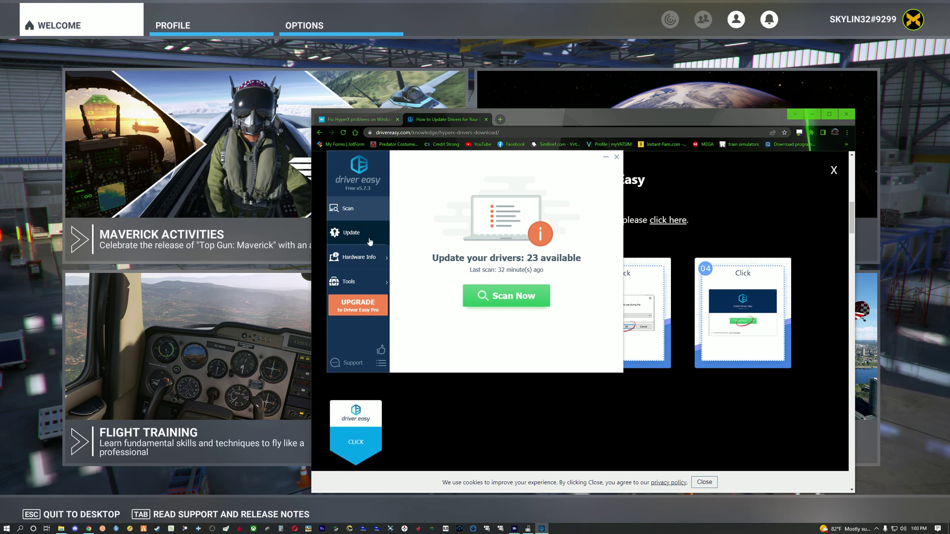
click(352, 233)
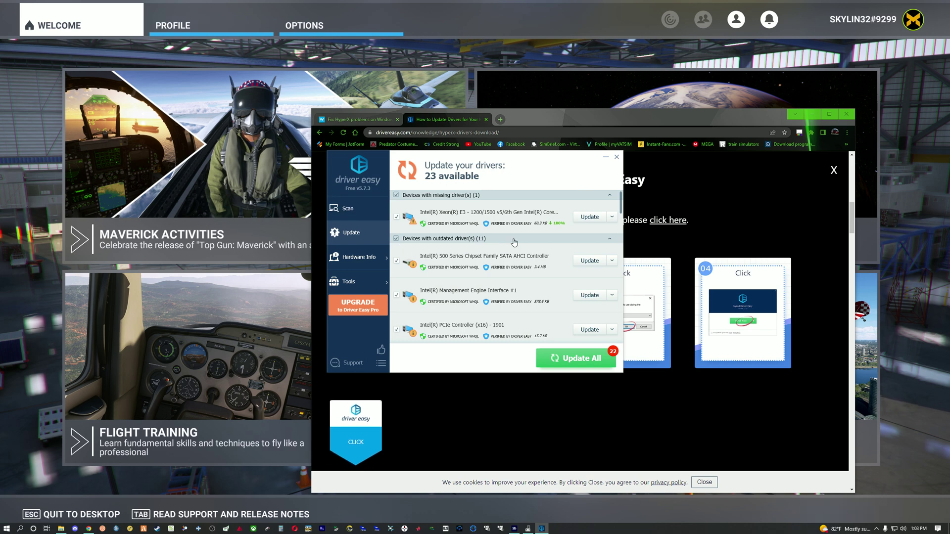
scroll(465, 265, down, 5)
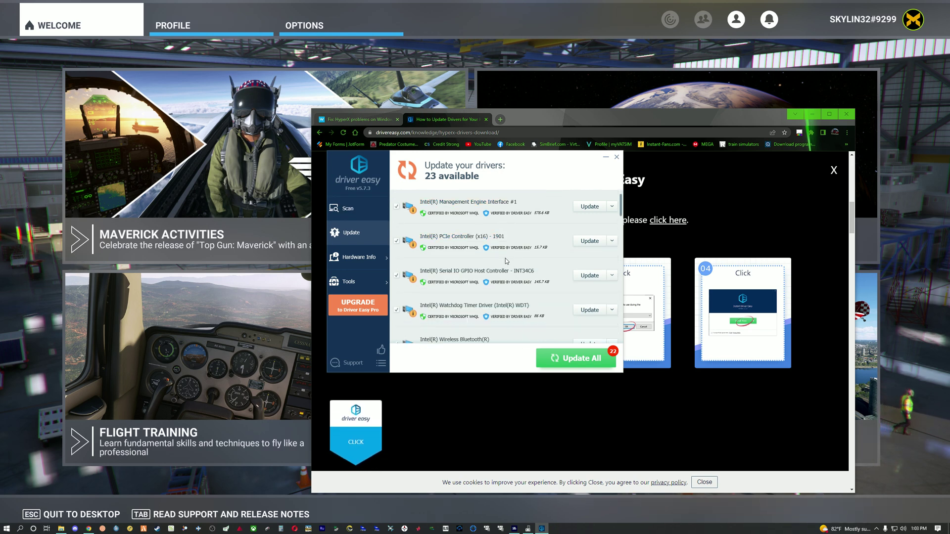
scroll(517, 274, down, 10)
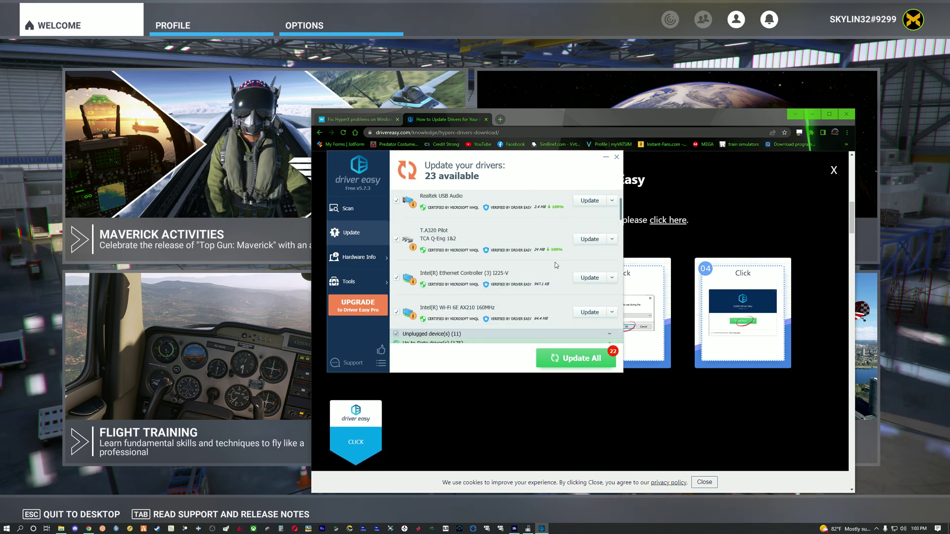
scroll(546, 275, down, 2)
scroll(554, 297, up, 5)
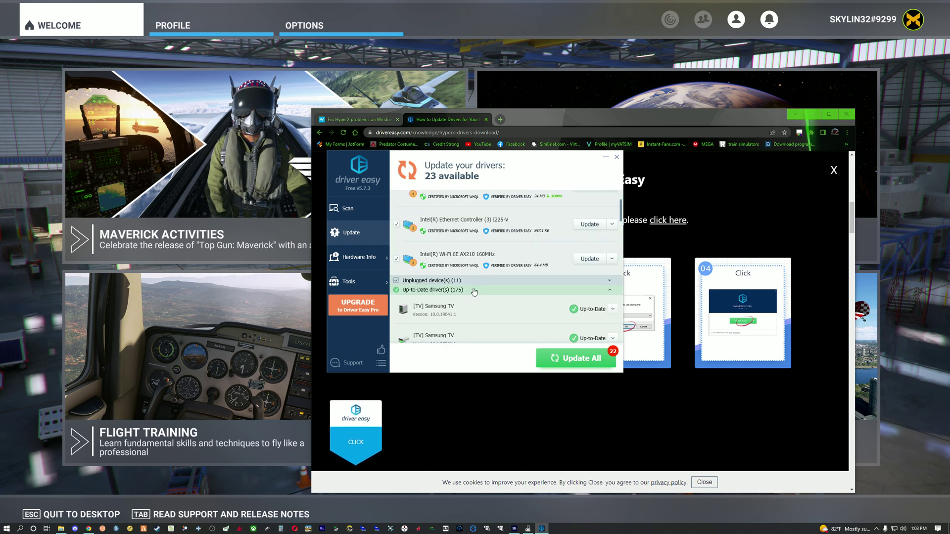
scroll(561, 326, up, 3)
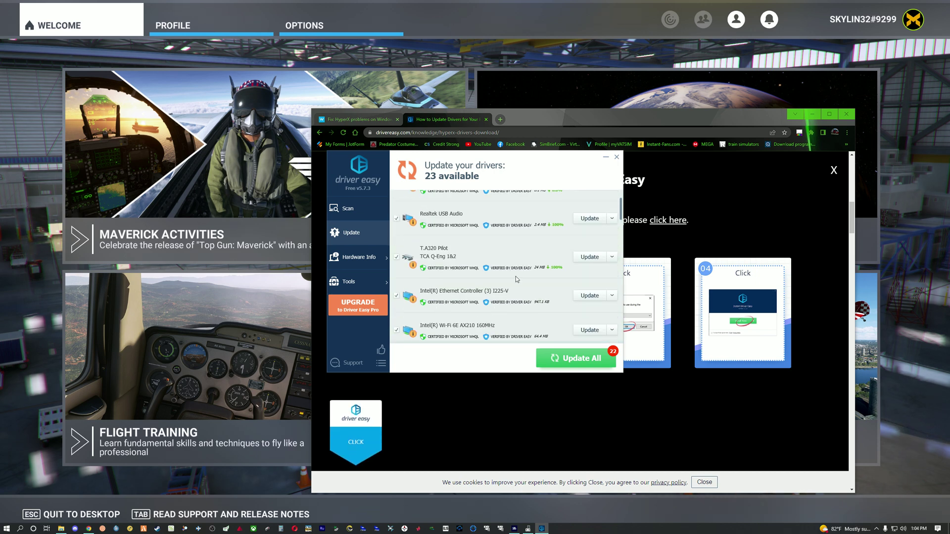
scroll(506, 291, up, 1)
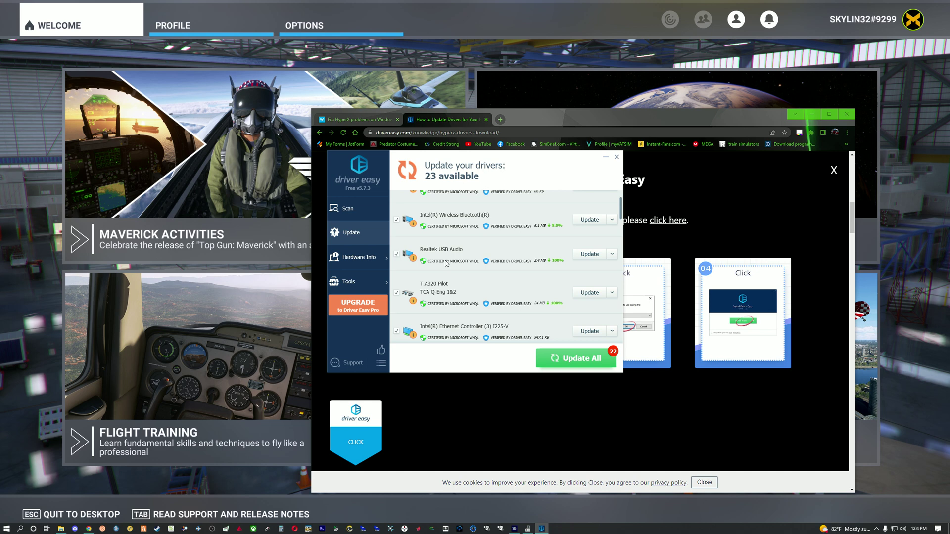
scroll(492, 283, up, 1)
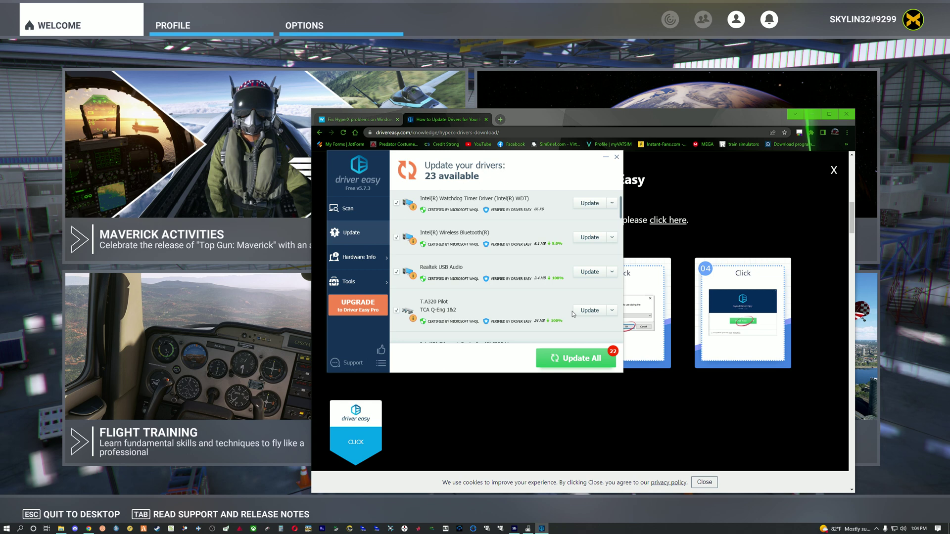
click(900, 526)
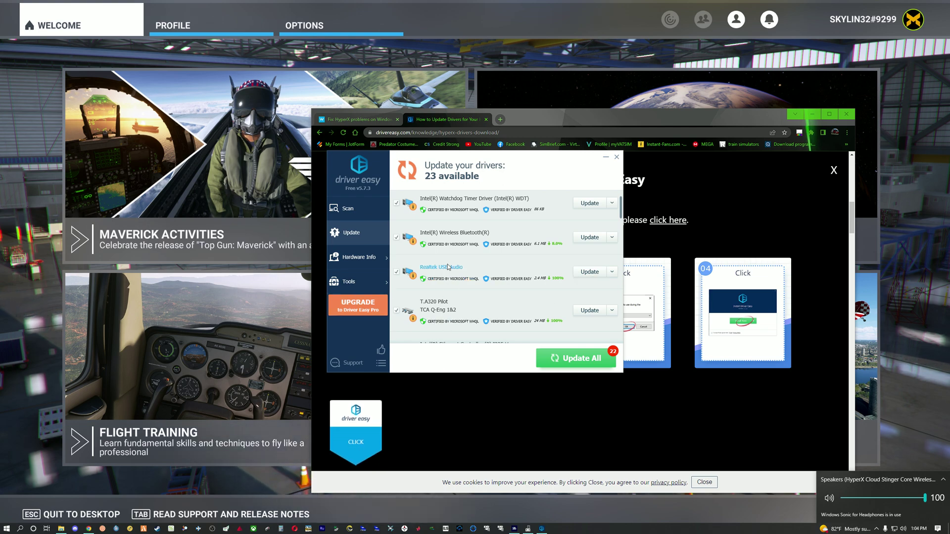
Update Realtek USB Audio, choosing Manually Create for the restore point and Manually Install.
click(591, 272)
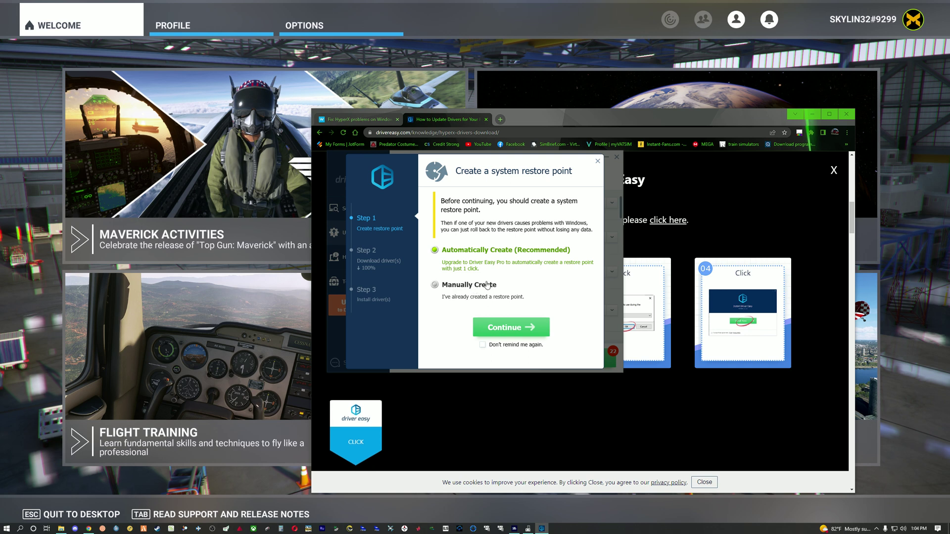
click(494, 287)
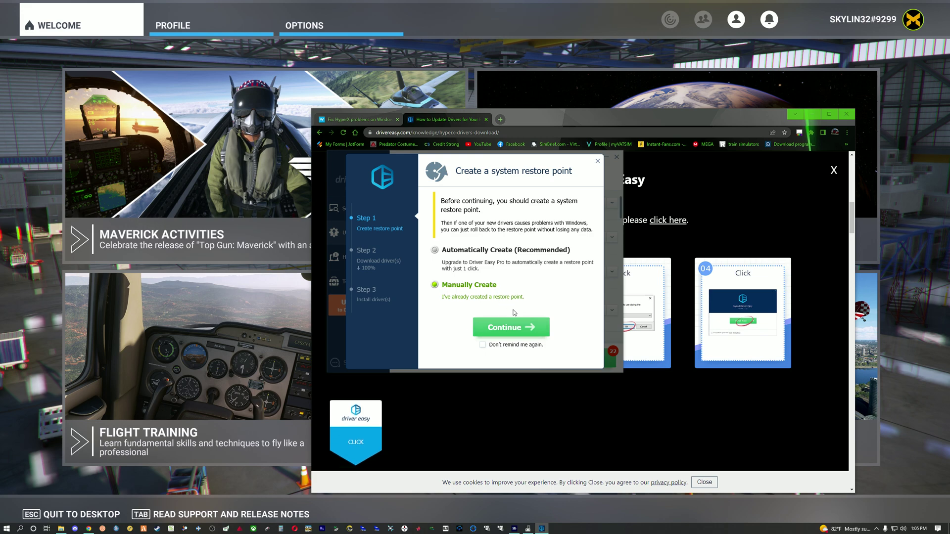
click(524, 333)
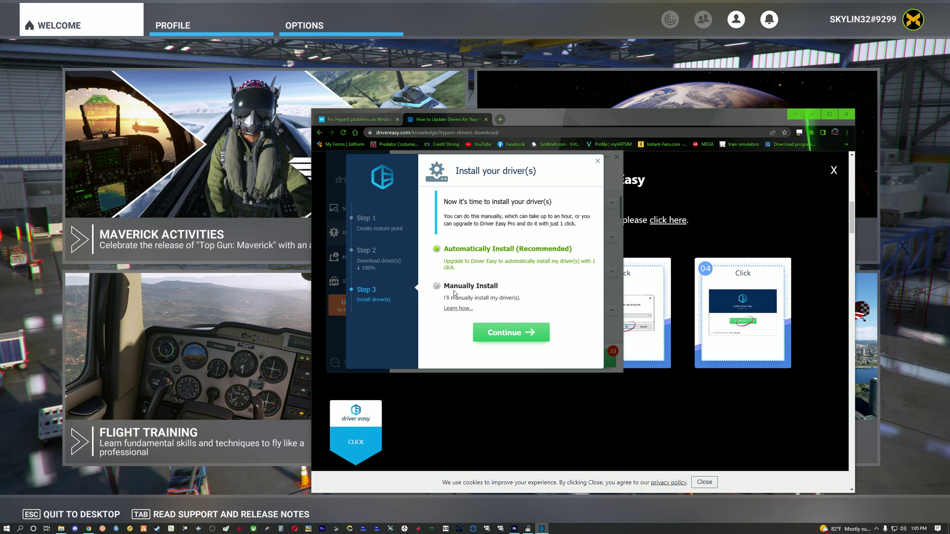
click(482, 296)
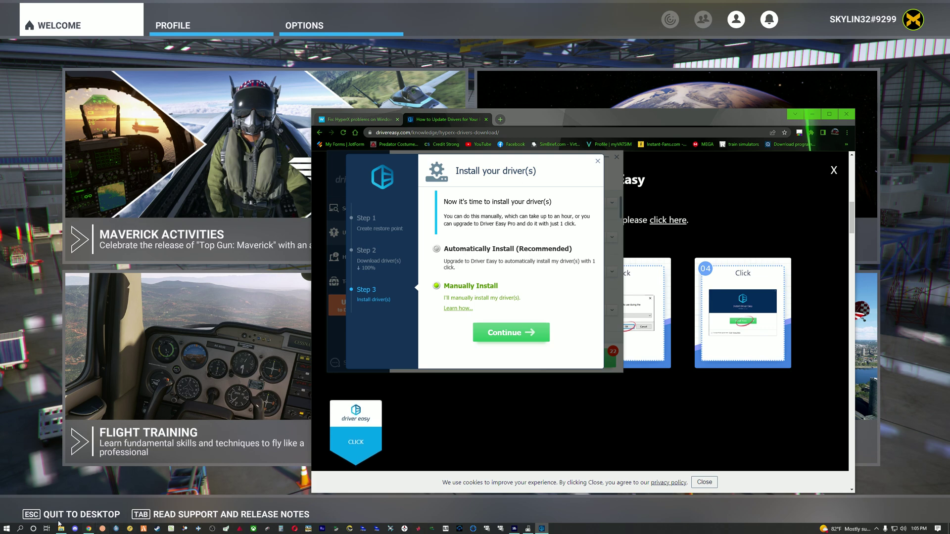
Check the rtdusbad driver files in the hi5xzdmk.3qd folder, then minimize File Explorer.
click(60, 528)
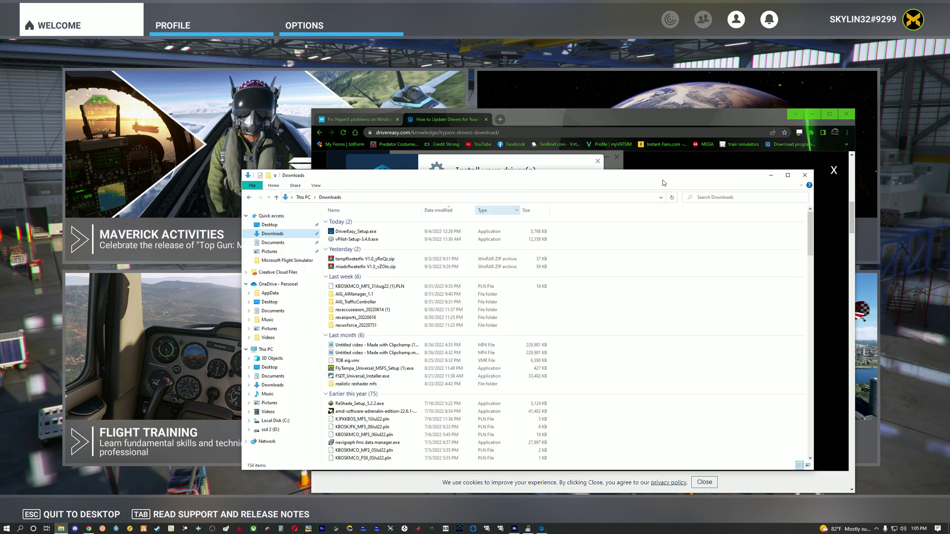
click(805, 175)
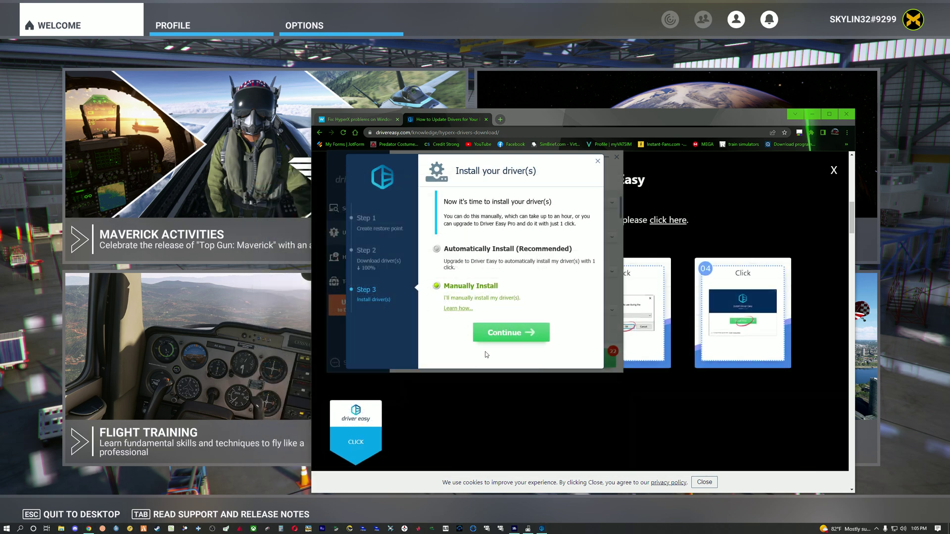
click(490, 334)
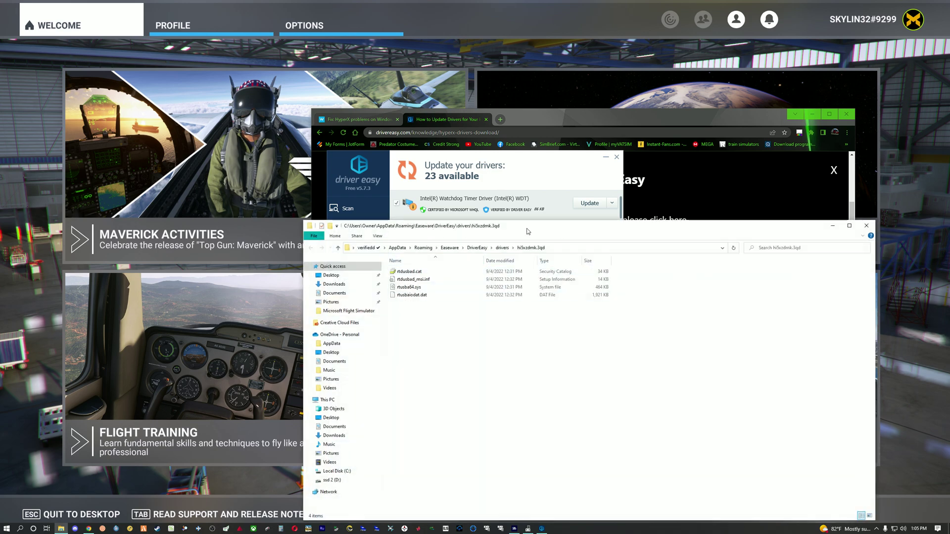
click(592, 249)
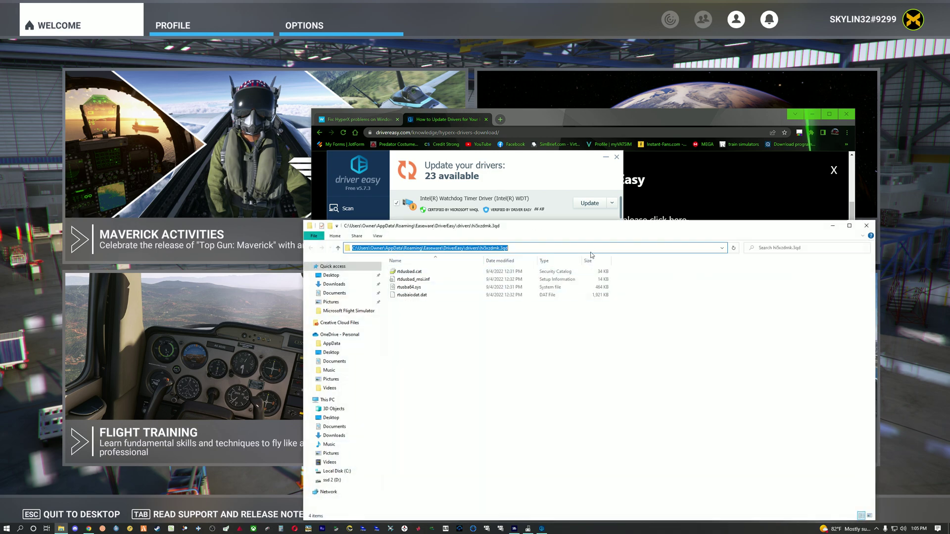
click(833, 226)
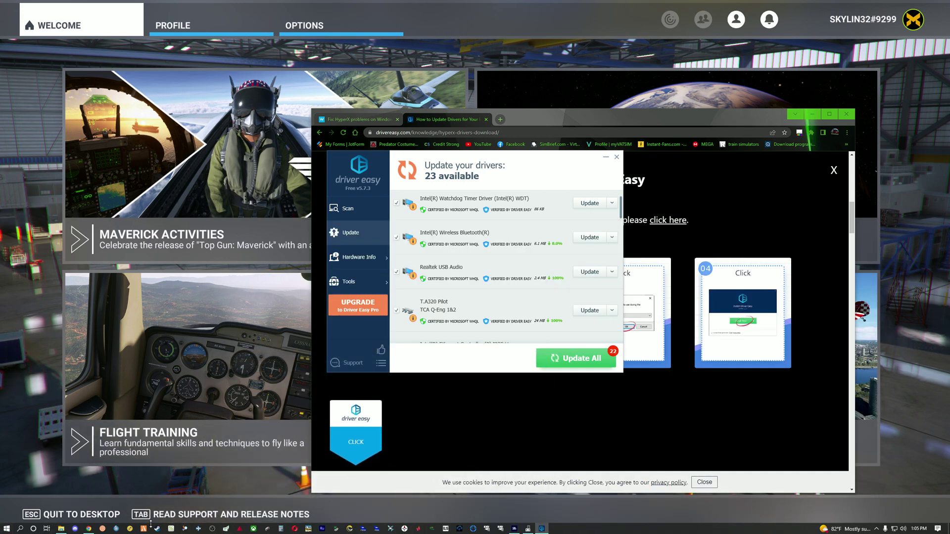
Launch Device Manager by searching 'de' from the Start menu.
key(super+x)
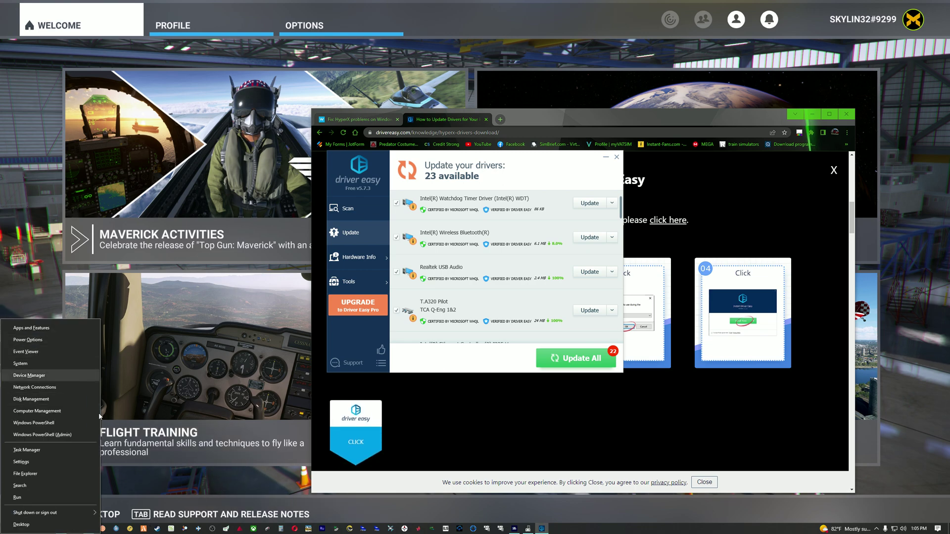
click(464, 434)
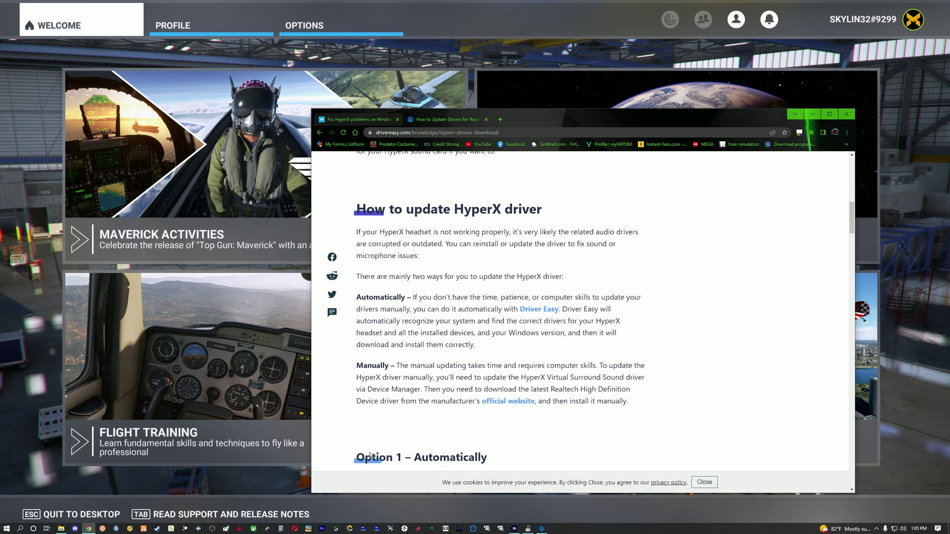
click(7, 529)
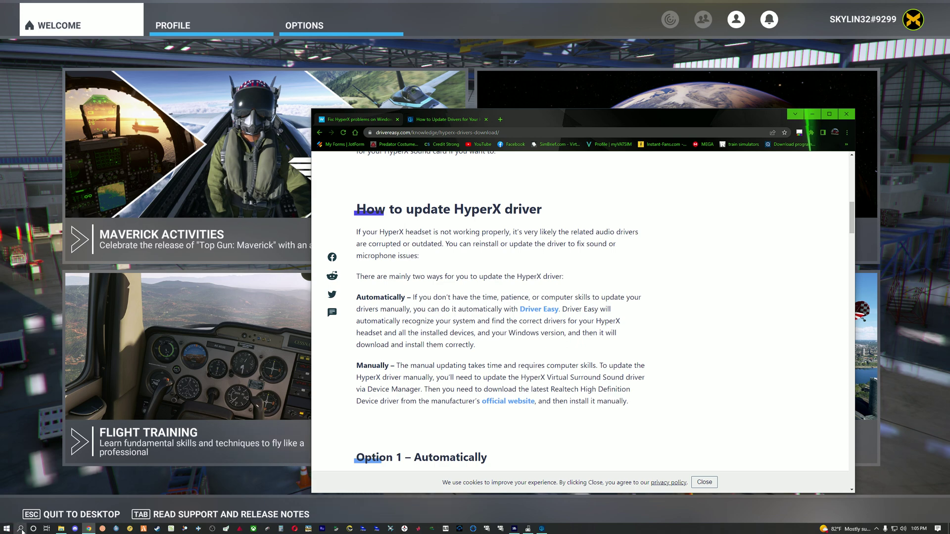
text(dev)
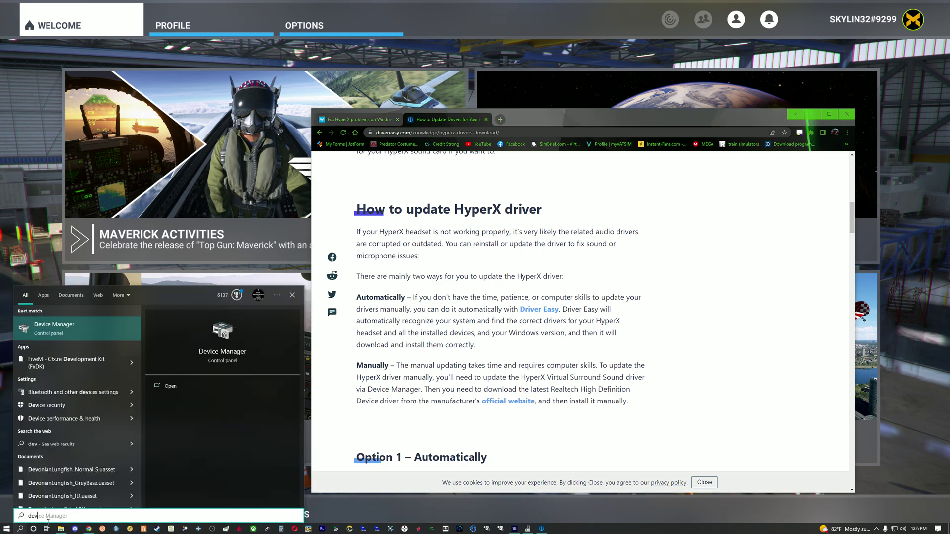
click(62, 330)
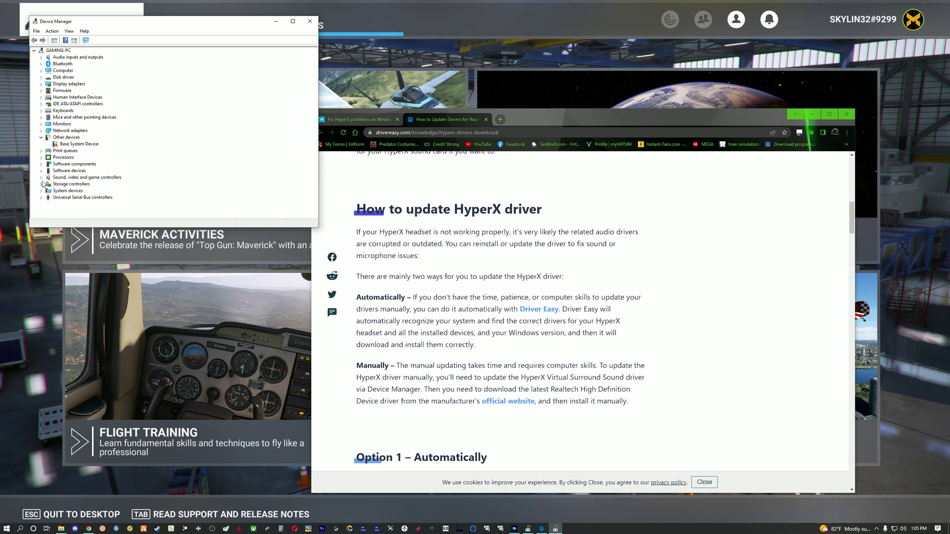
Under Sound, video and game controllers, start Realtek USB Audio's Update Driver with Browse my computer.
double_click(110, 177)
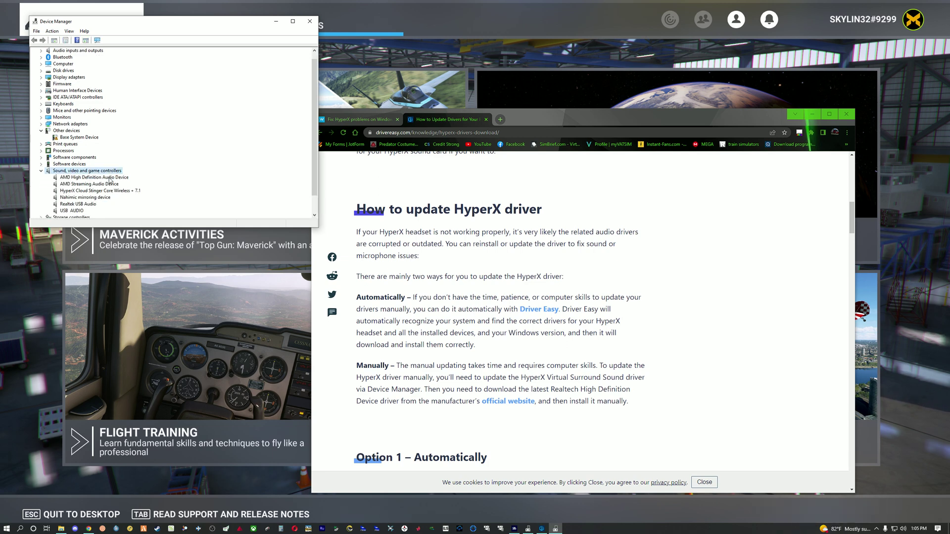
scroll(78, 193, down, 1)
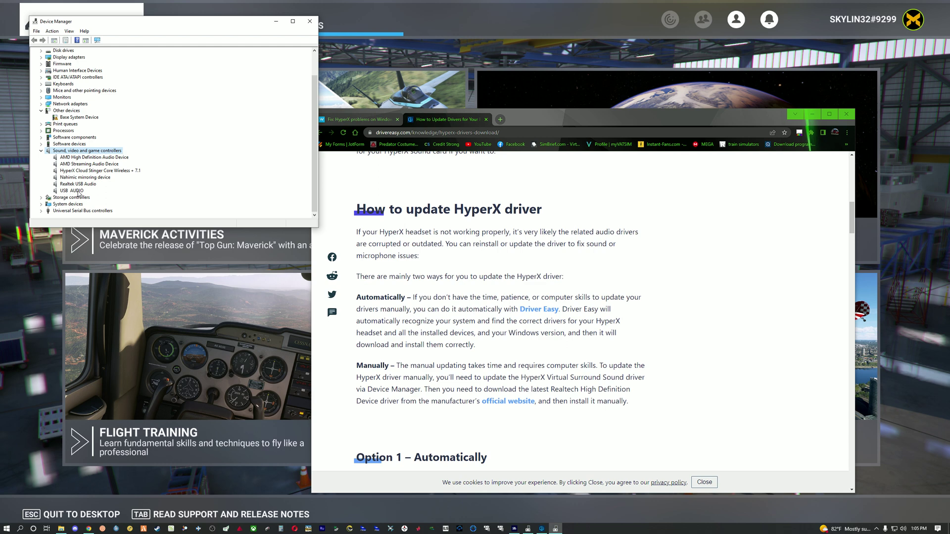
double_click(89, 185)
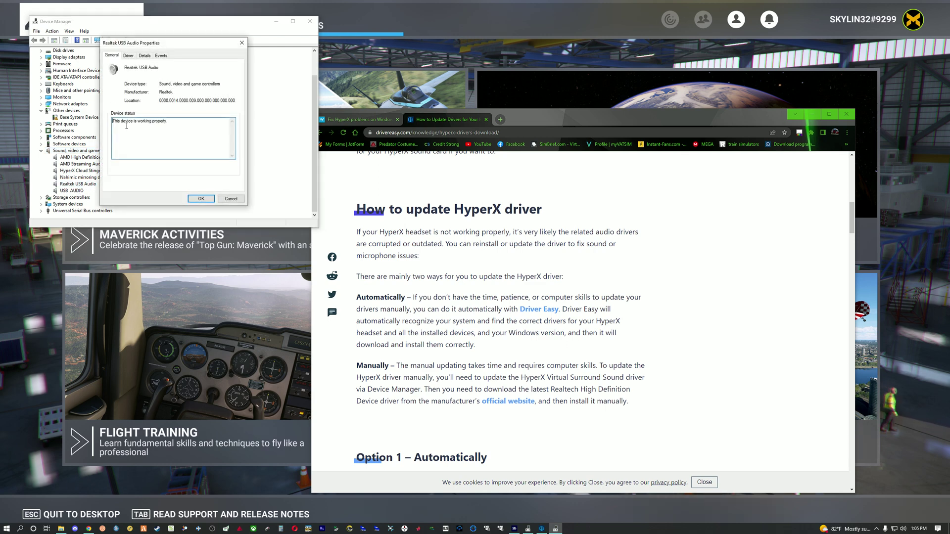
click(128, 56)
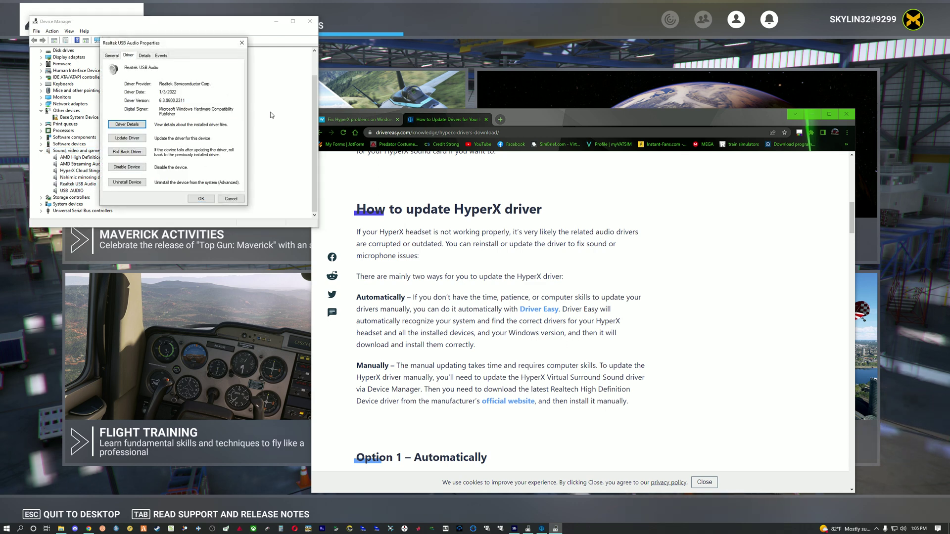
click(132, 138)
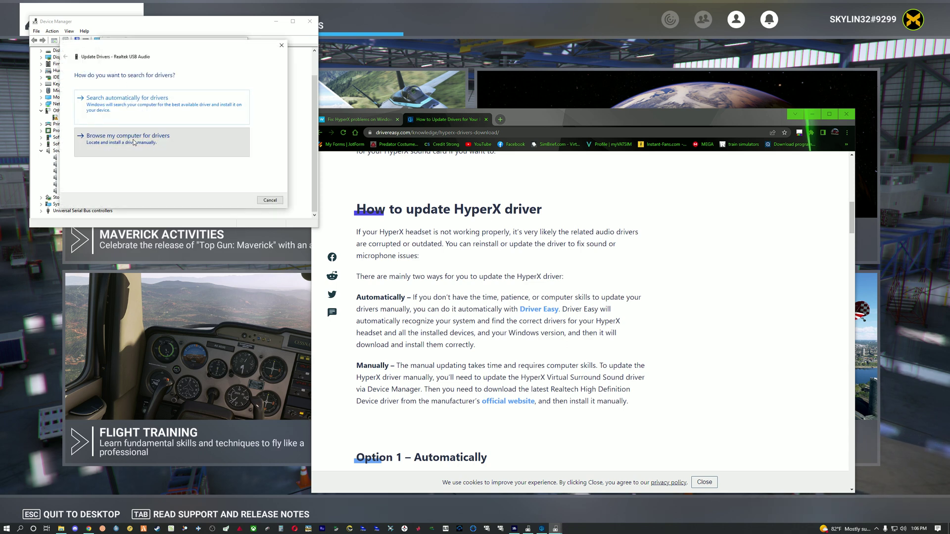
click(133, 143)
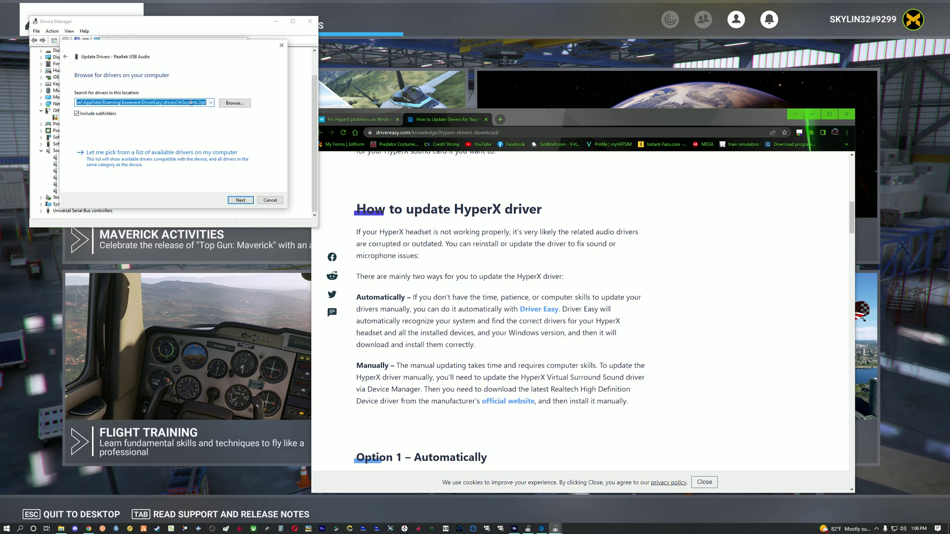
Bring up the driver folder, then cancel the update wizard and close the properties and Device Manager.
click(61, 529)
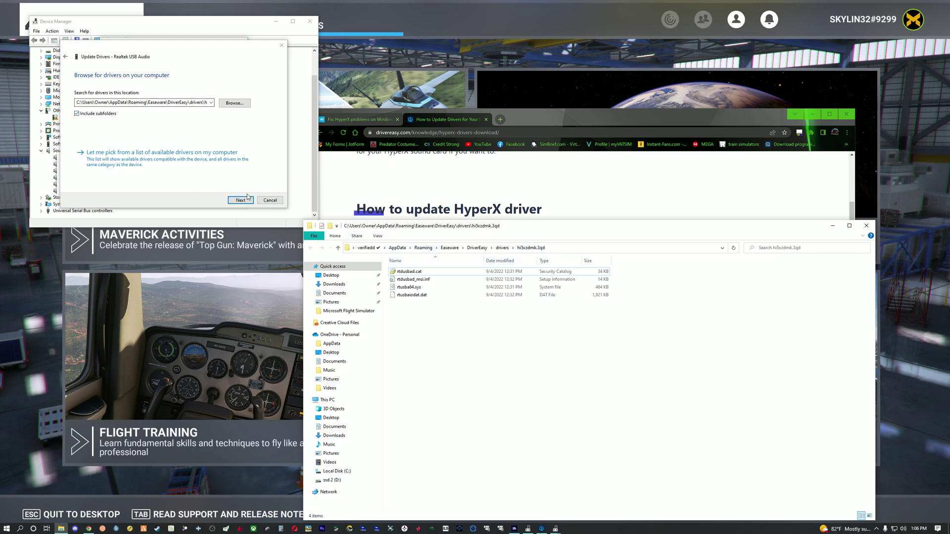
click(272, 200)
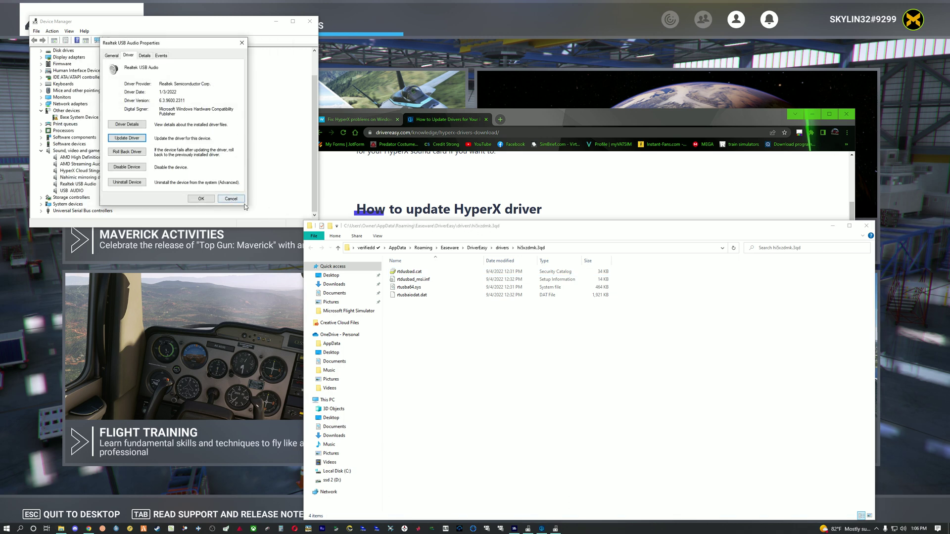
click(219, 199)
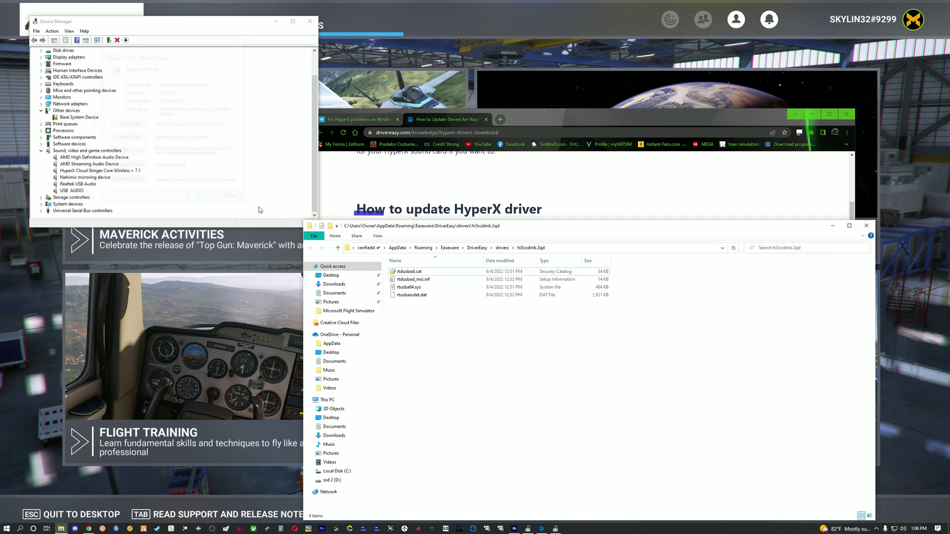
click(310, 21)
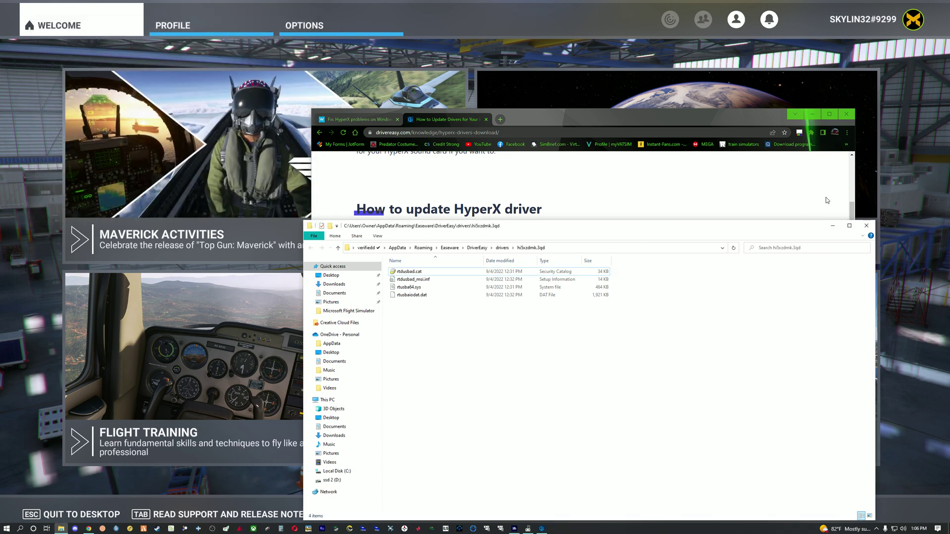
Close File Explorer, launch vPilot, and minimize Chrome and Driver Easy to reveal Flight Simulator.
click(866, 225)
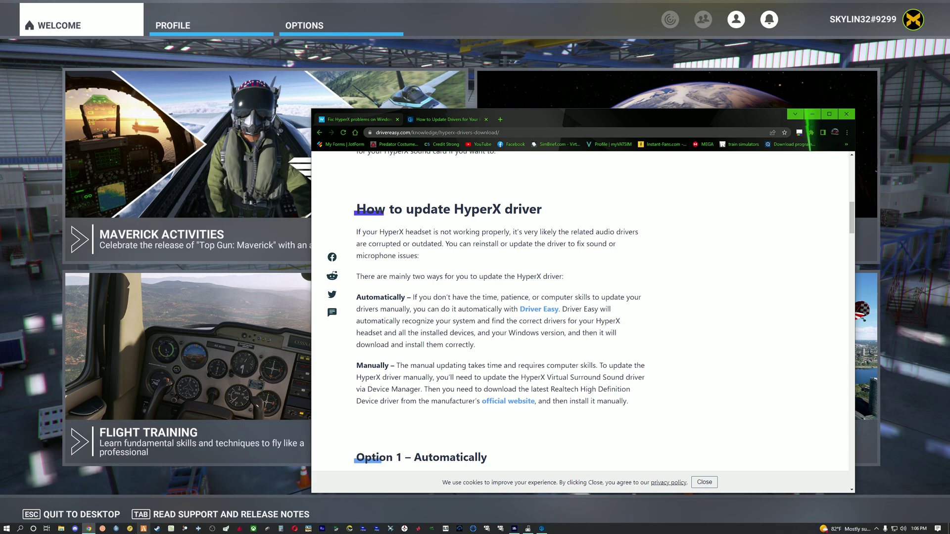
click(20, 529)
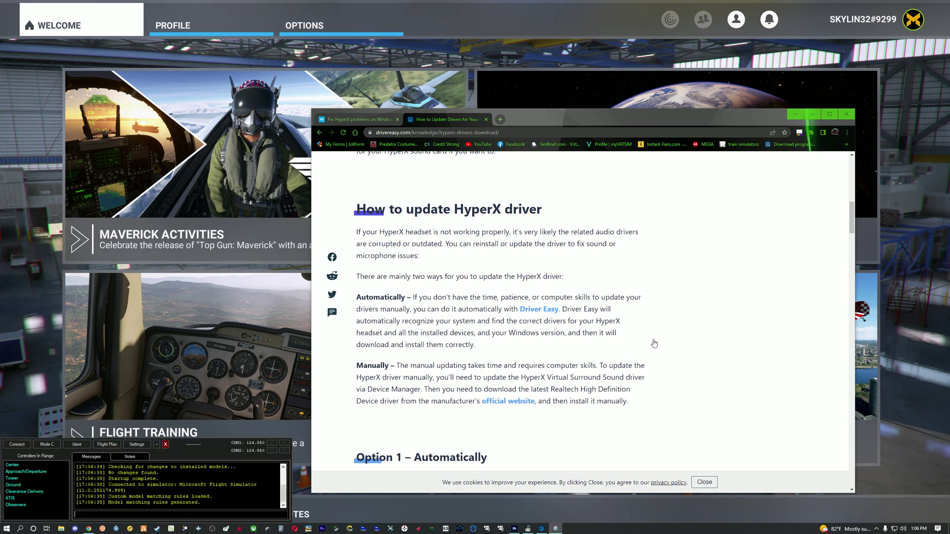
click(812, 115)
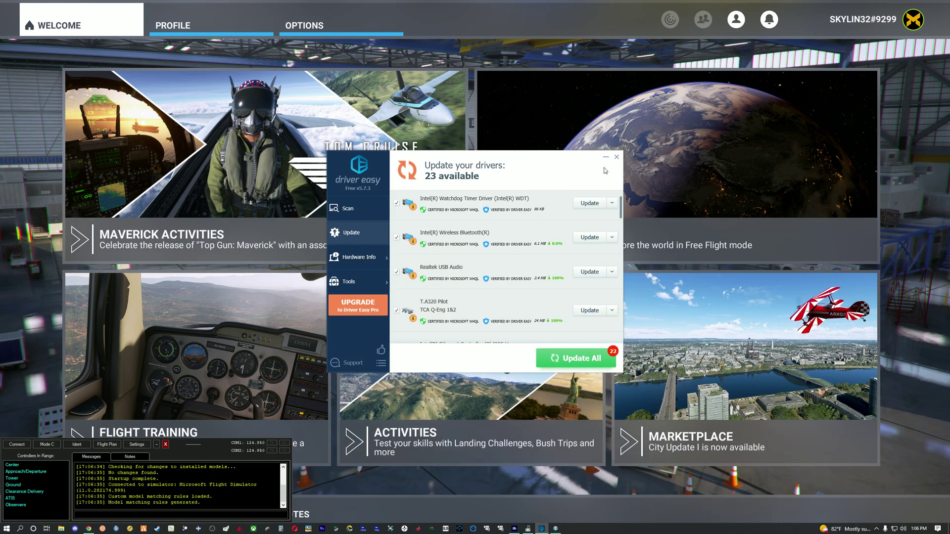
click(815, 124)
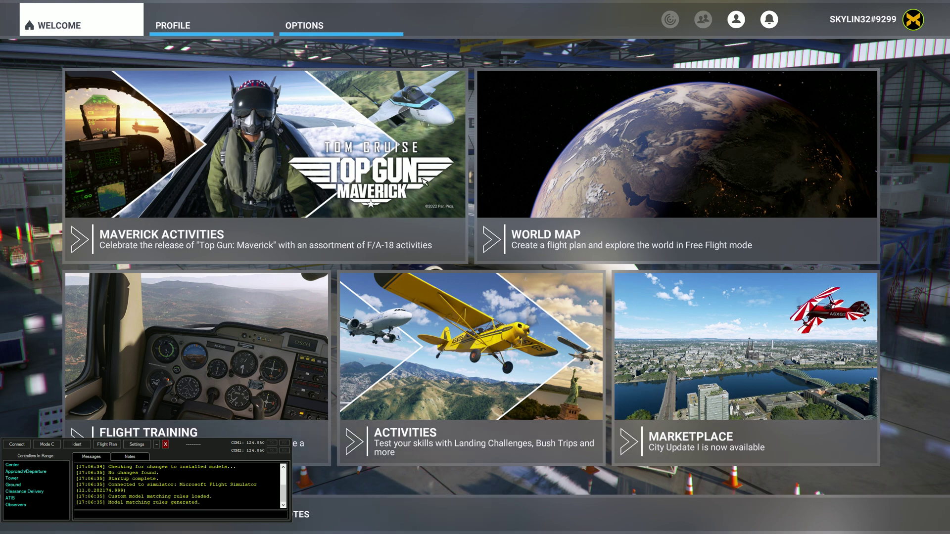
Open the World Map tile and drag the globe around to North America.
click(495, 232)
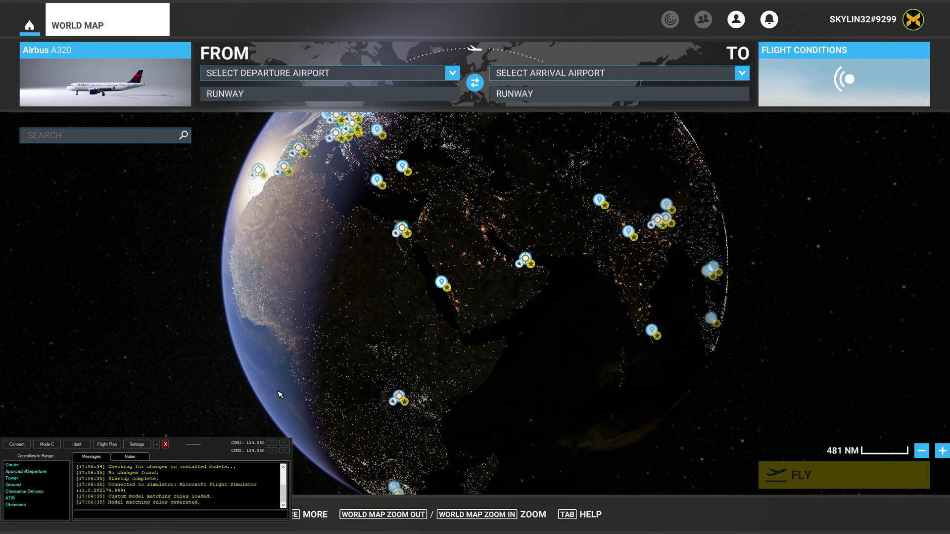
drag(519, 385, 544, 248)
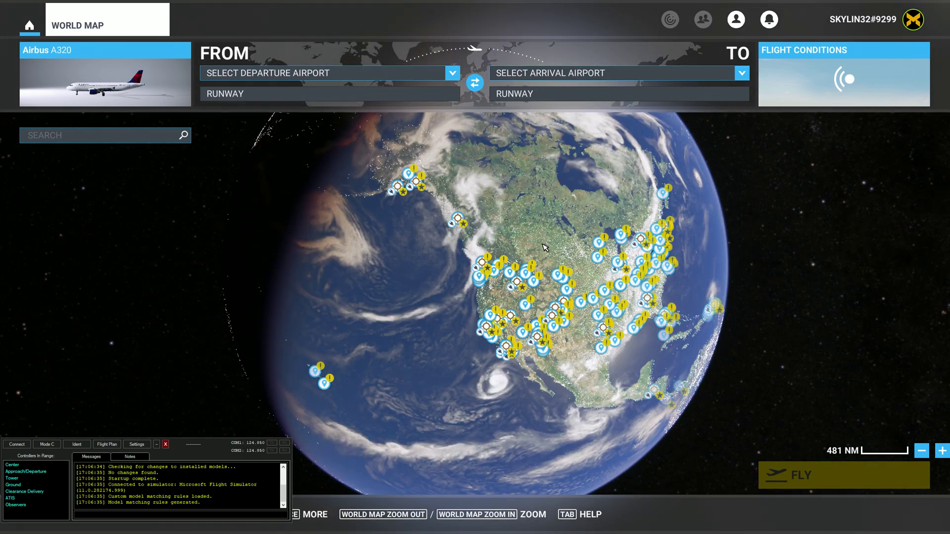